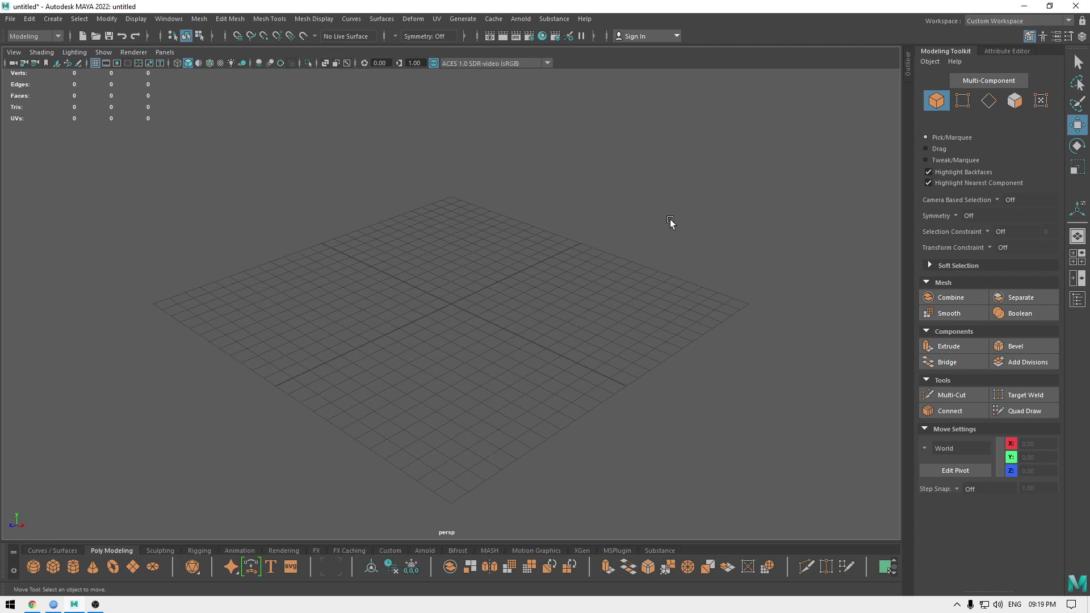
Create a polygon cube at the origin and frame it for a close view
right_click_drag(507, 295, 505, 326, "shift")
left_click_drag(433, 265, 458, 269, "alt")
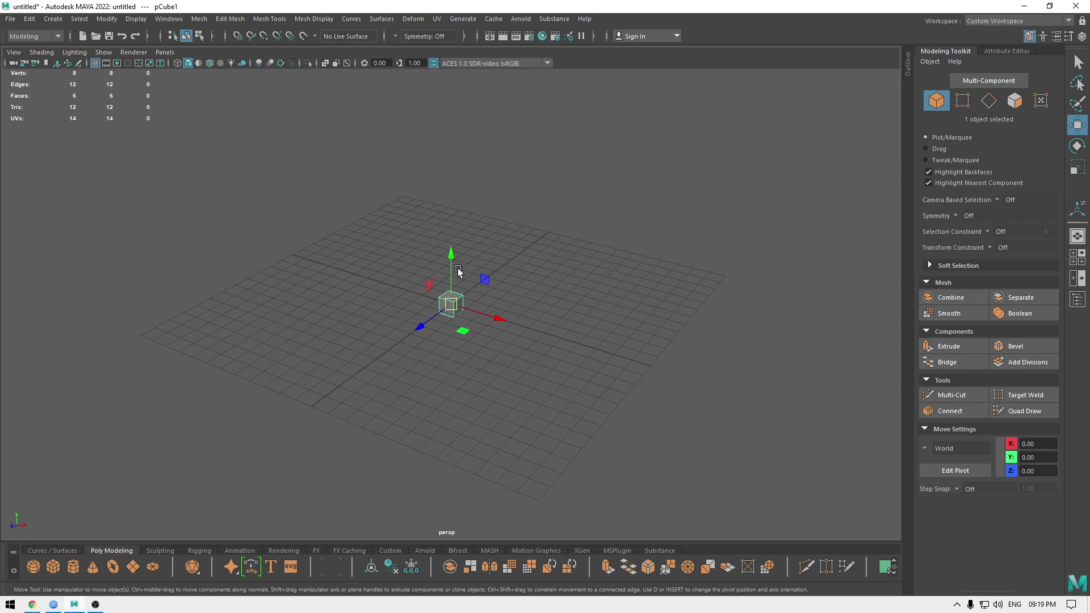
key("f")
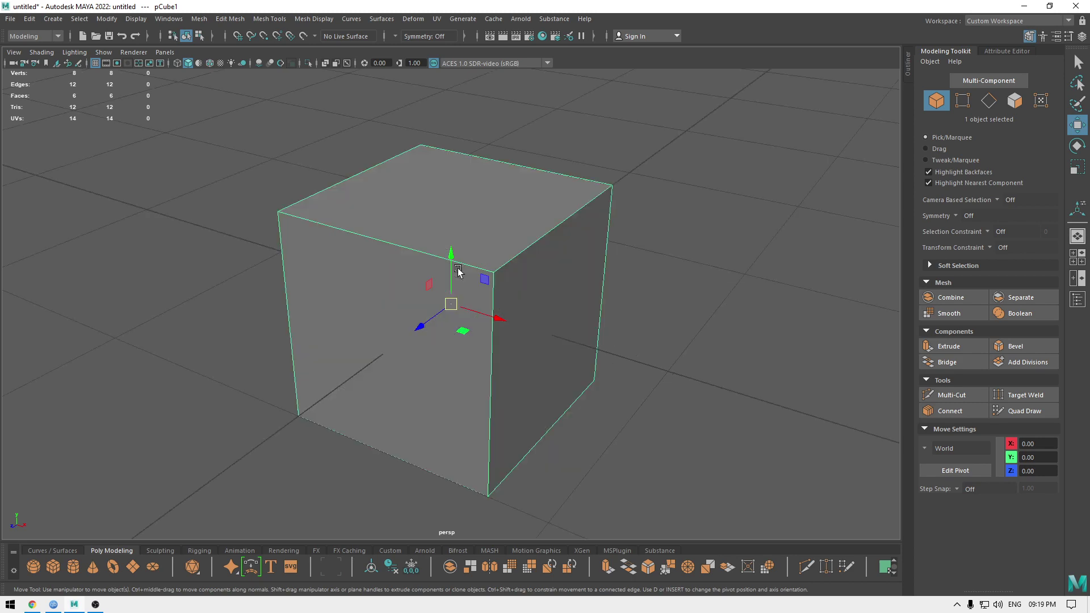
left_click_drag(504, 369, 428, 281, "alt")
right_click_drag(428, 280, 368, 217, "alt")
left_click_drag(341, 500, 394, 409, "alt")
right_click_drag(394, 409, 289, 241, "alt")
scroll(431, 309, "up", 8)
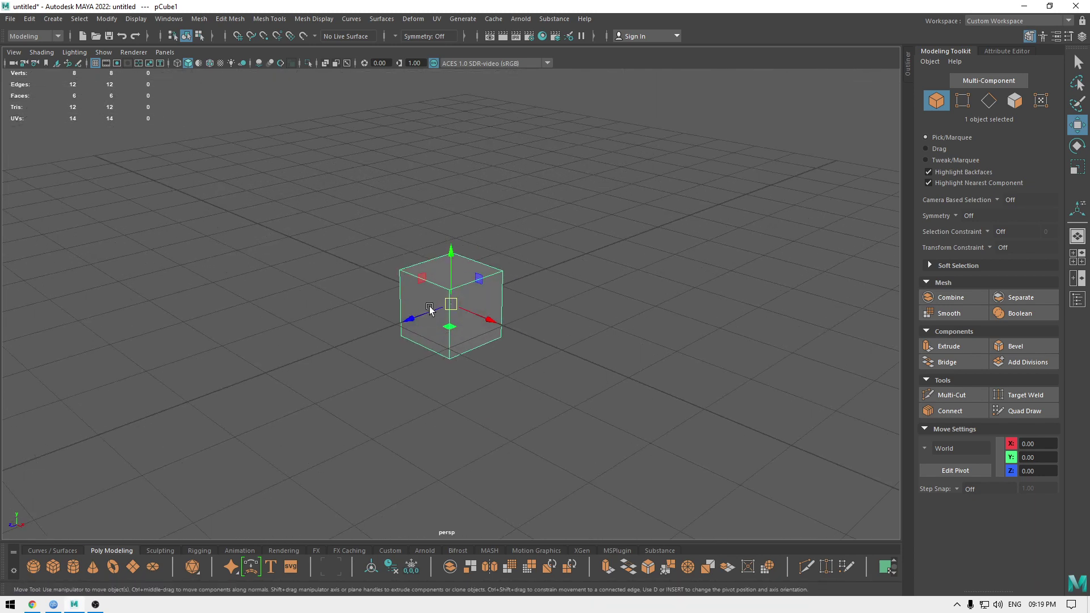
scroll(433, 125, "down", 4)
scroll(433, 124, "up", 1)
left_click_drag(431, 348, 439, 354, "alt")
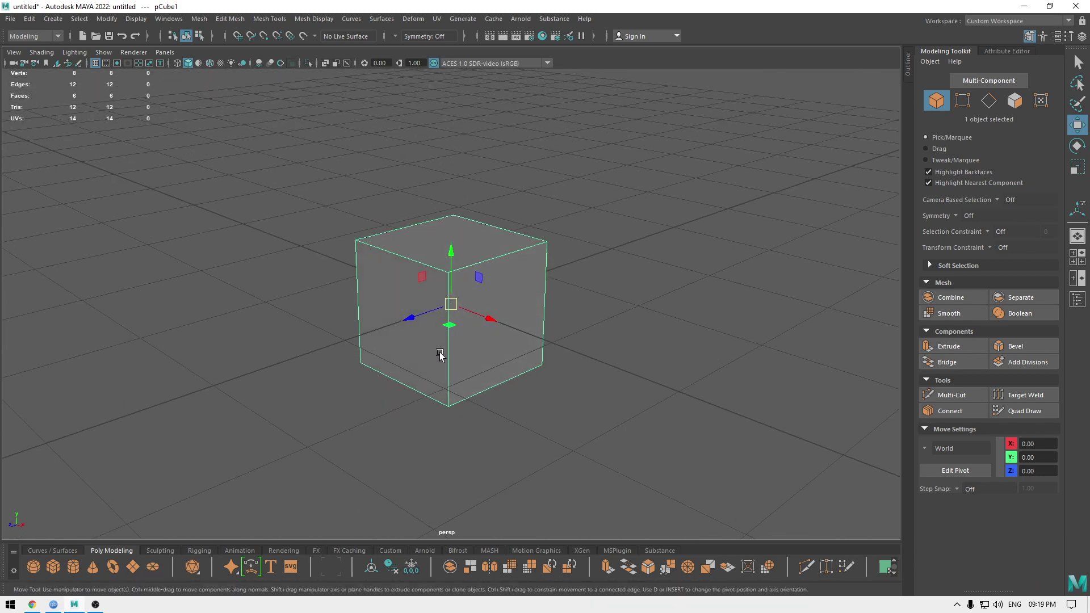
Try a default bevel on the whole cube and undo it
left_click(222, 22)
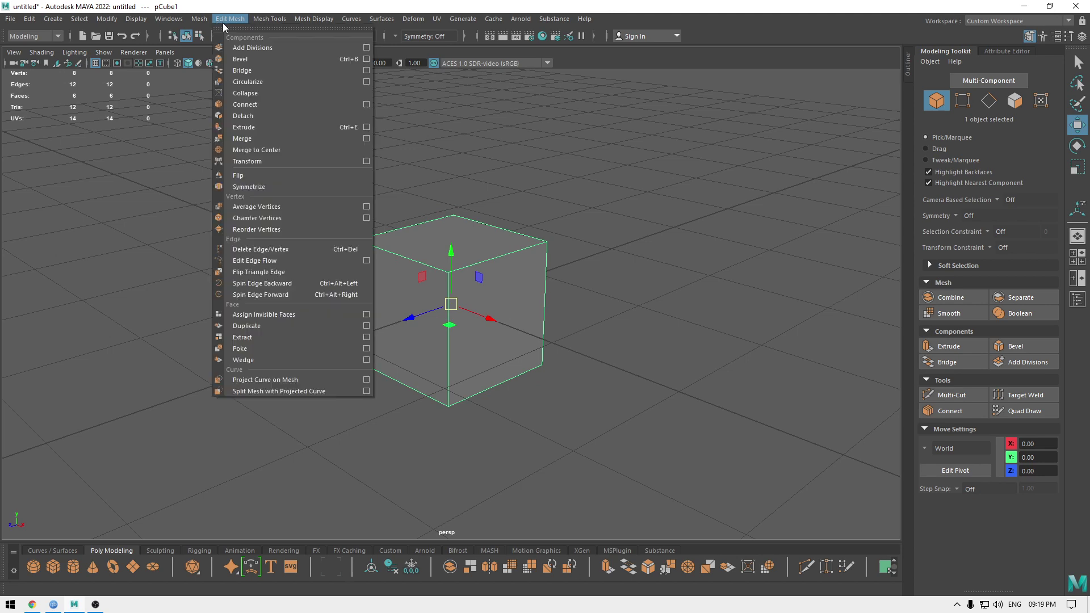
left_click(255, 59)
mouse_move(579, 253)
left_mouse_down("alt")
mouse_move(540, 229)
mouse_move(547, 199)
mouse_move(562, 243)
left_mouse_up("alt")
key("w")
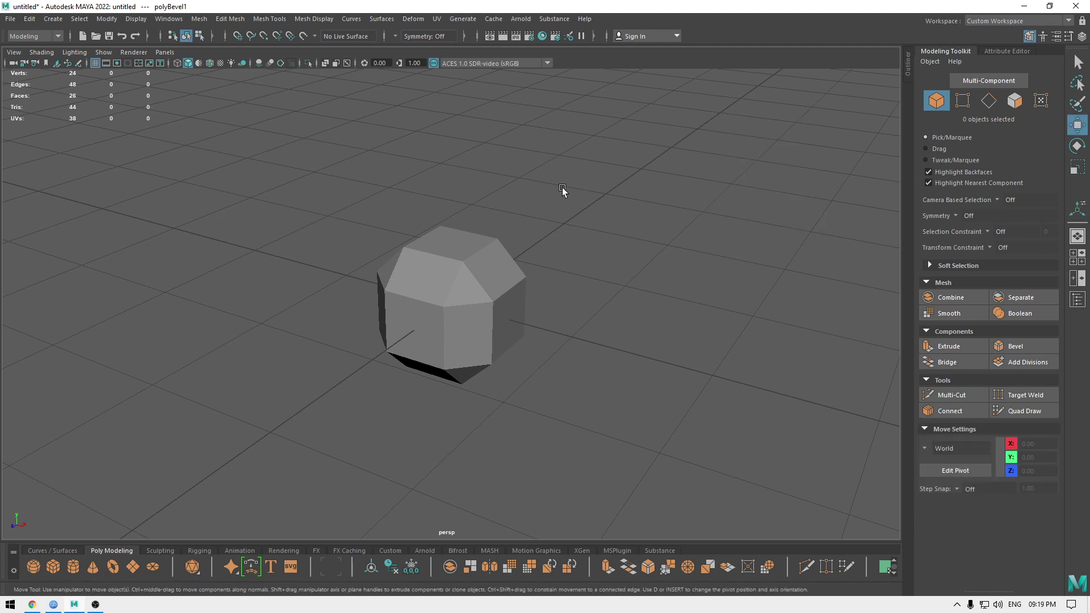
key("ctrl+z")
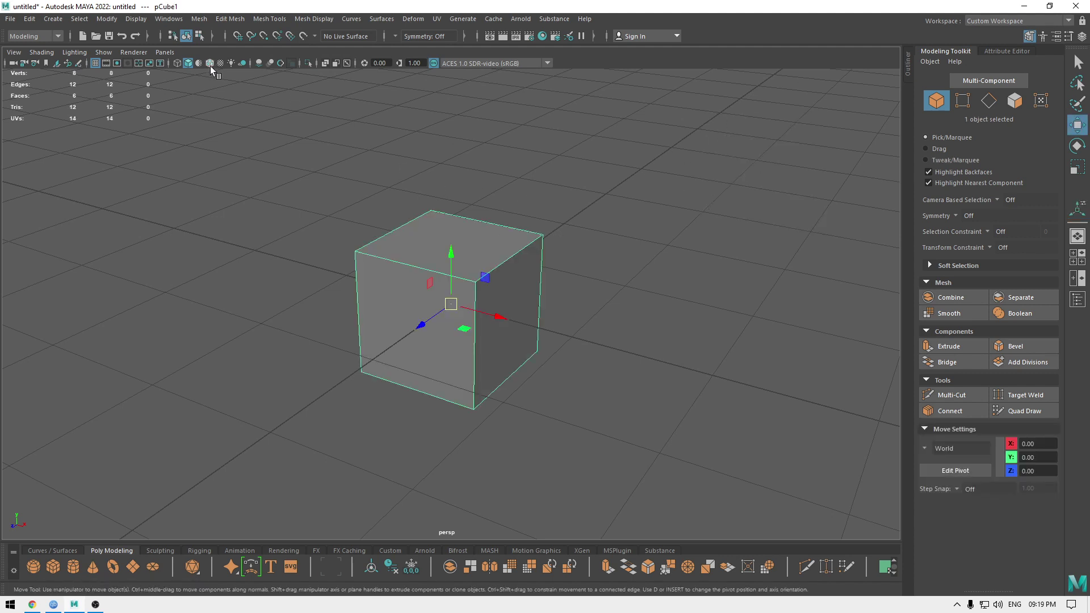
Bevel the whole cube again with default settings, examine its edges from several sides, and undo the bevel
left_click_drag(408, 270, 392, 272, "alt")
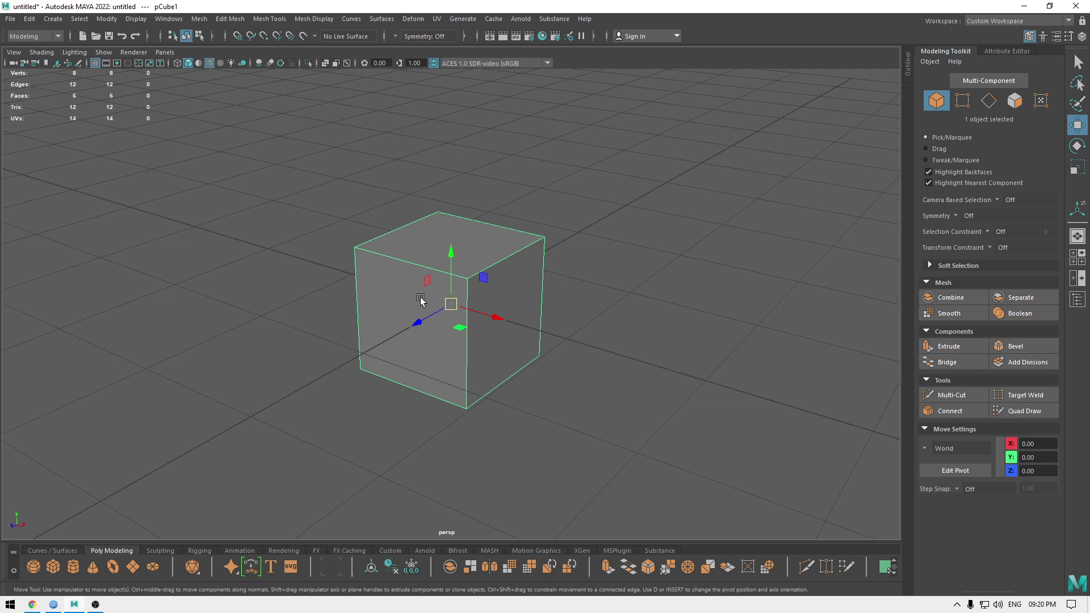
key("ctrl+b")
left_click_drag(420, 299, 516, 340, "alt")
left_click_drag(348, 236, 565, 321, "alt")
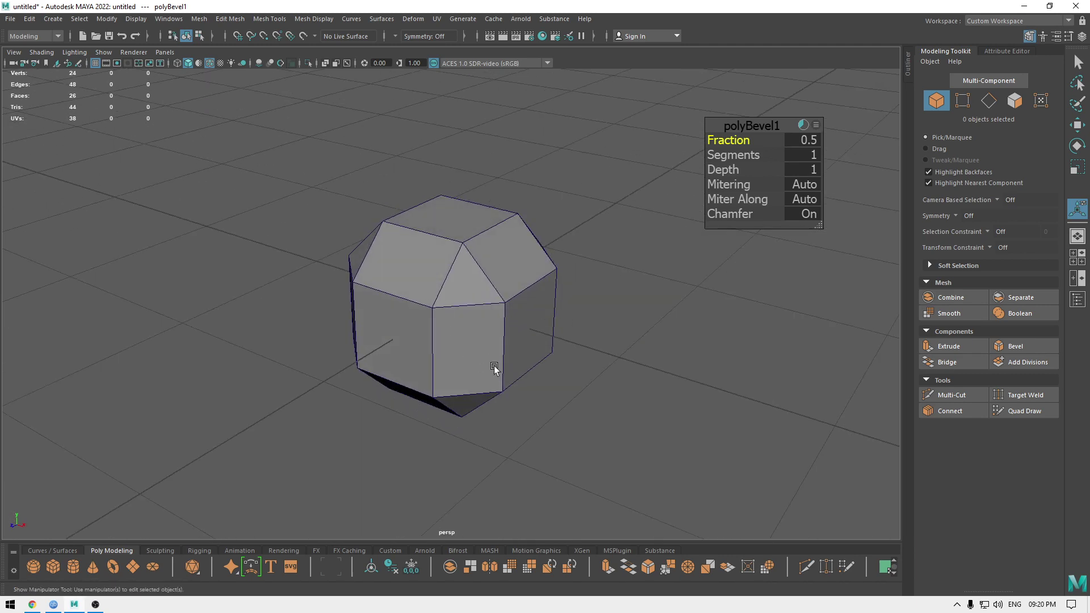
key("w")
key("ctrl+z")
Switch to edge selection and select the upper and lower edges of the cube's +X face
left_click_drag(491, 366, 545, 372, "alt")
right_click_drag(672, 282, 666, 312)
left_click_drag(666, 312, 608, 297, "alt")
left_click(514, 205)
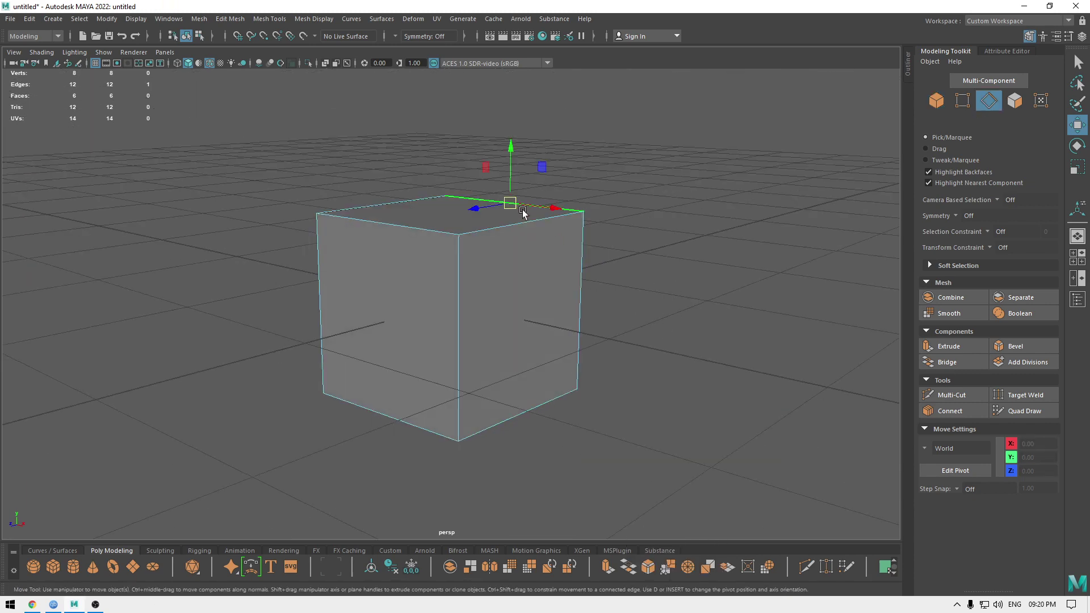
left_click(554, 344)
left_click_drag(554, 353, 550, 297, "alt")
left_click(514, 325, "shift")
left_click_drag(516, 338, 481, 328, "alt")
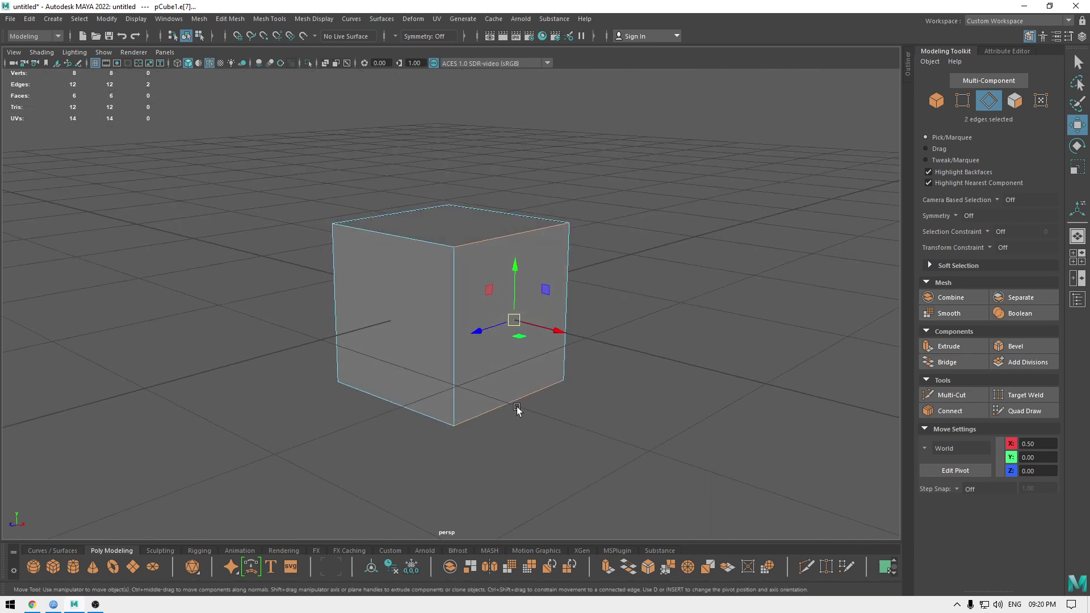
Try the Bevel command with default settings on the two selected edges and undo each attempt
left_click(230, 19)
left_click(244, 64)
left_click_drag(518, 358, 459, 228, "alt")
left_click_drag(487, 263, 547, 170, "alt")
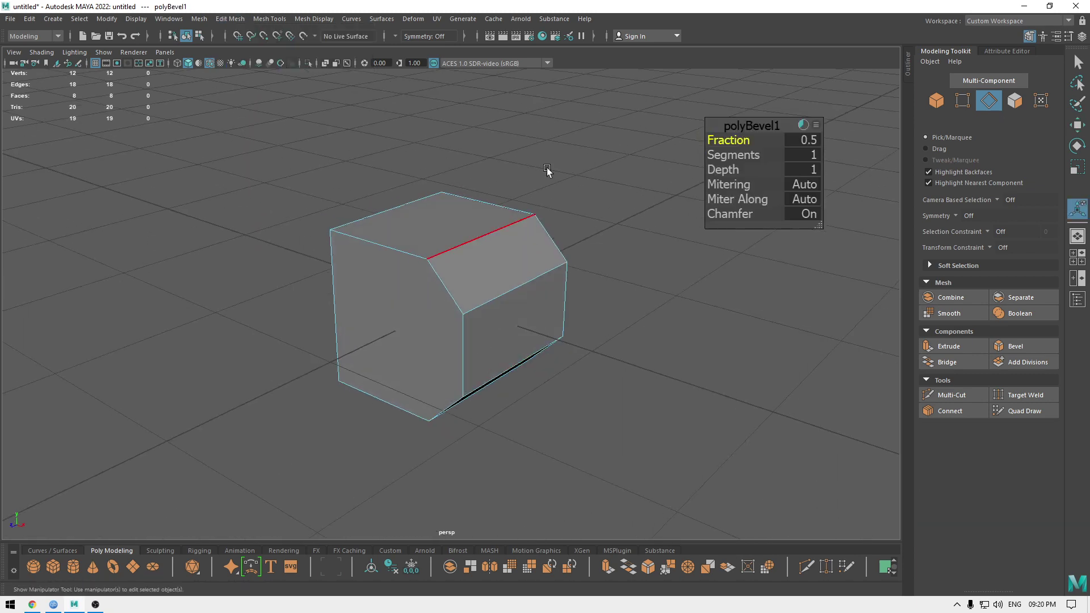
key("ctrl+z")
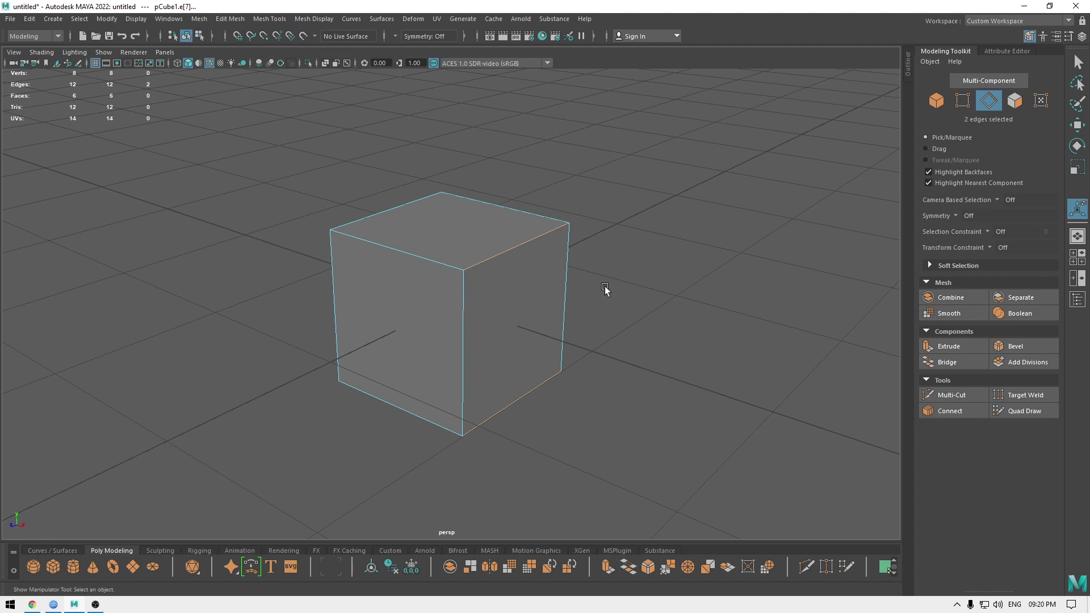
key("ctrl+b")
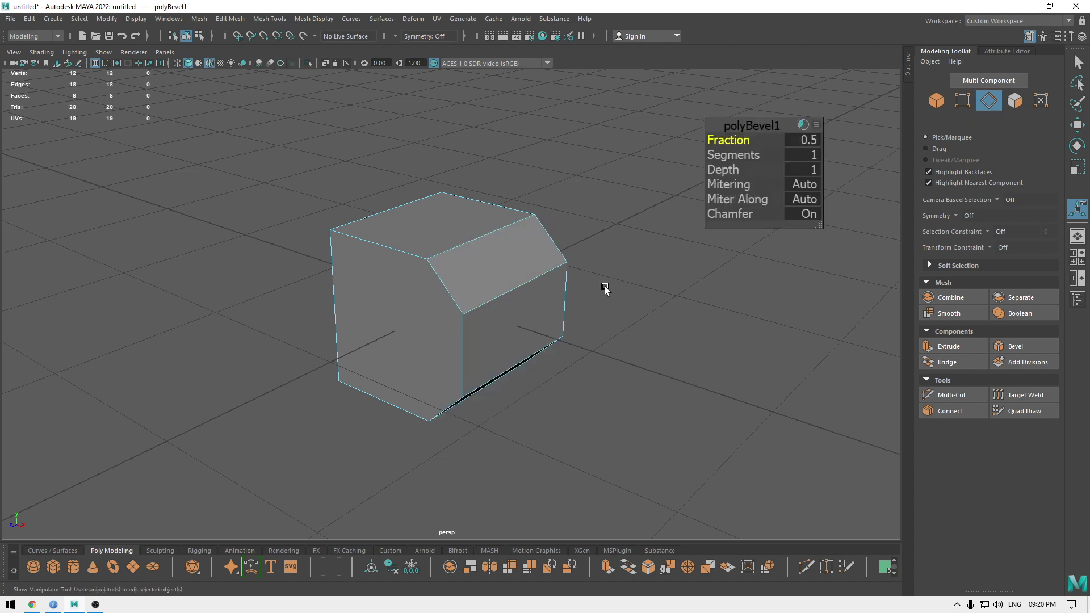
key("ctrl+z")
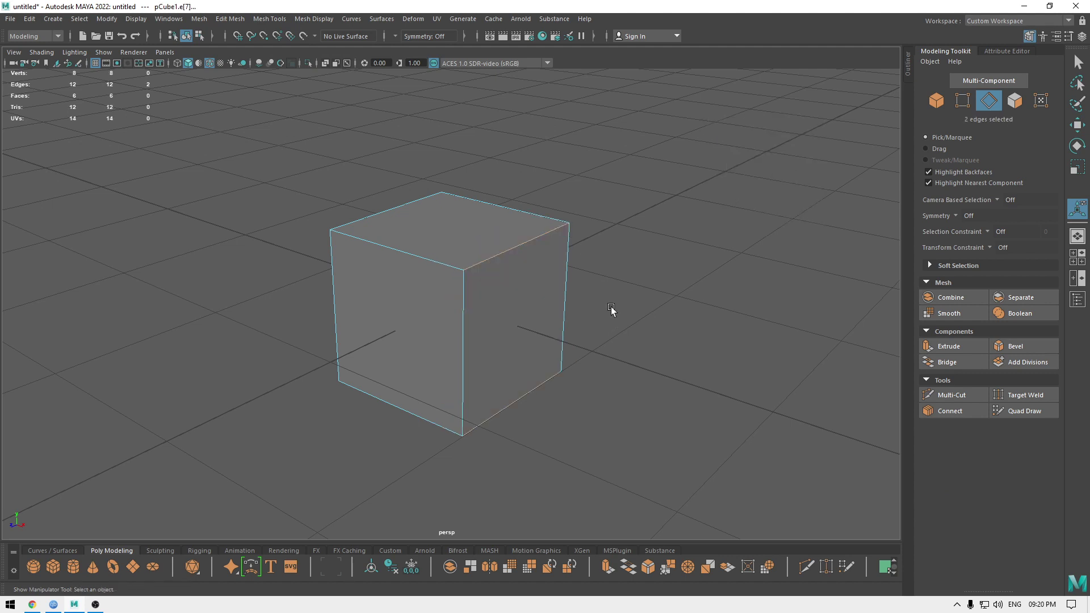
right_click(599, 228, "shift")
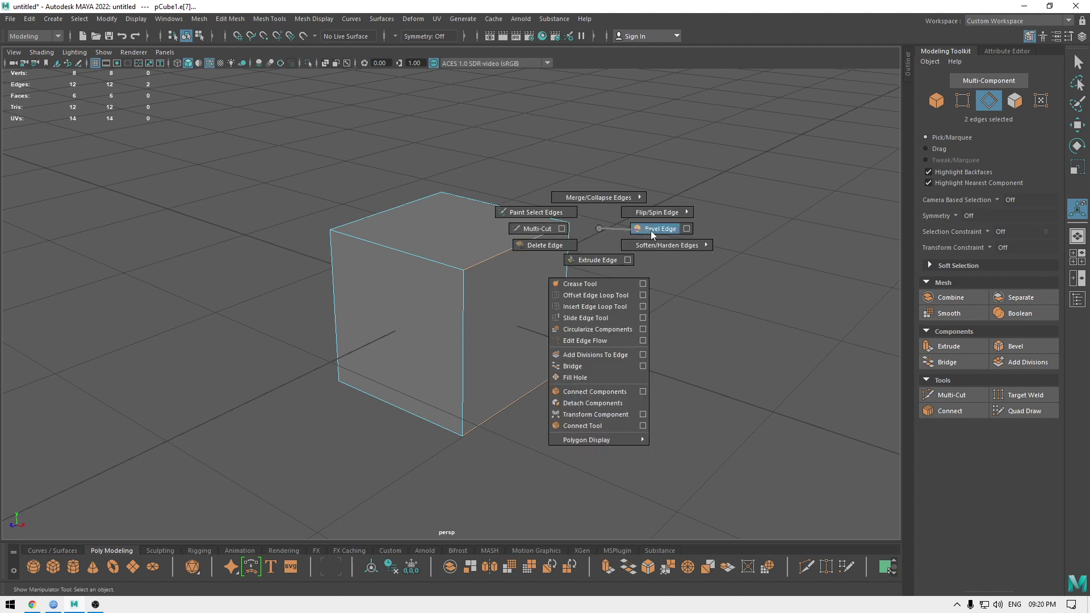
left_click(597, 226)
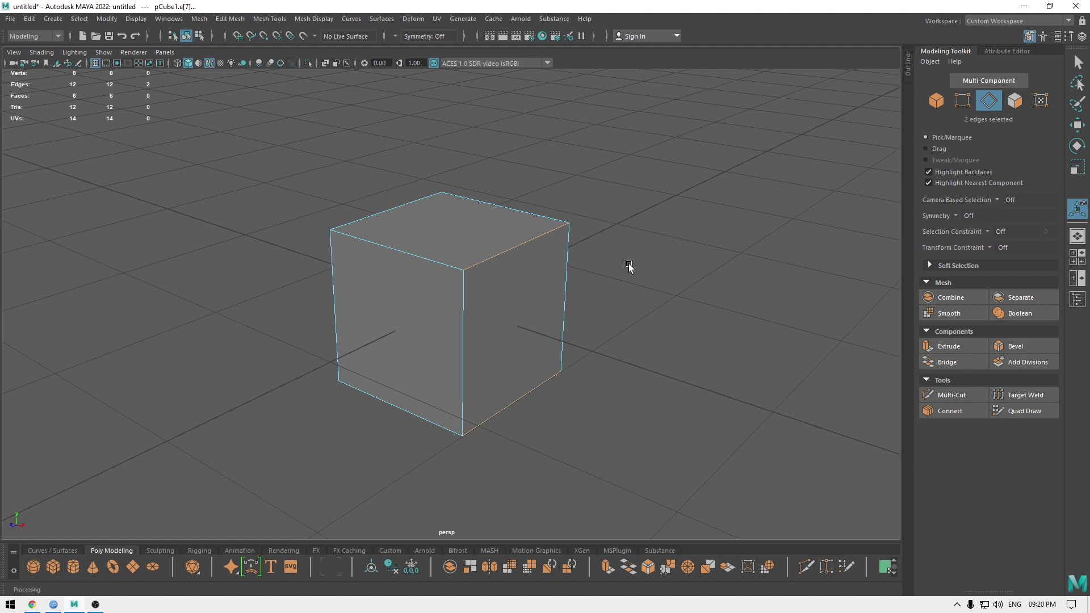
mouse_move(661, 336)
left_mouse_down("alt")
mouse_move(641, 309)
mouse_move(670, 341)
left_mouse_up("alt")
right_click_drag(616, 349, 561, 261, "alt")
Select the whole cube in object mode and apply Bevel to all its edges
key("w")
left_click_drag(631, 176, 397, 315)
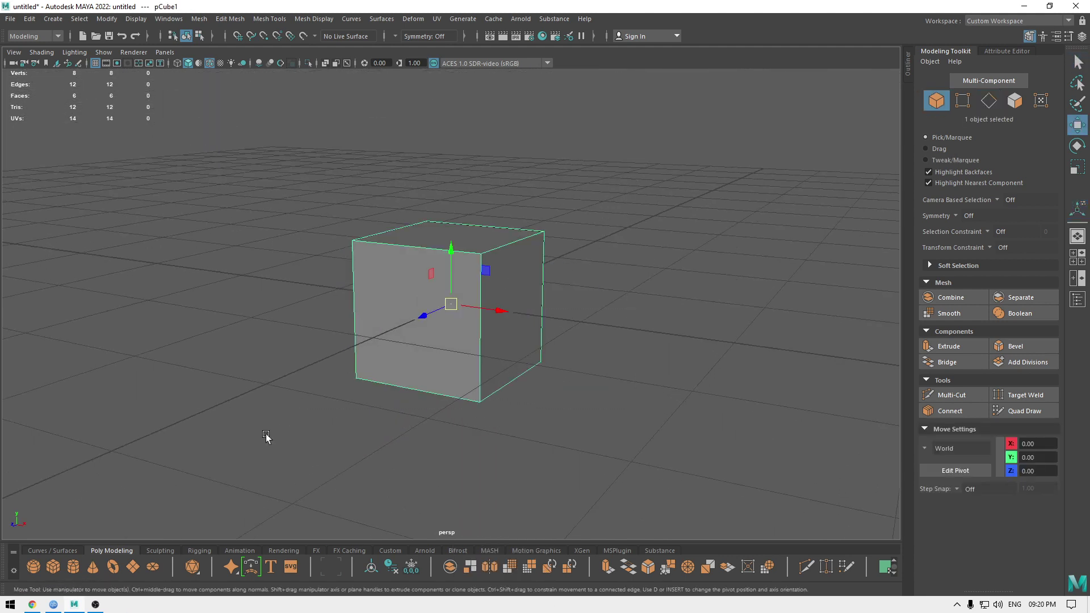
key("ctrl+b")
right_click_drag(323, 402, 454, 364, "alt")
left_click_drag(455, 391, 434, 427, "alt")
right_click_drag(434, 427, 453, 423, "alt")
left_click_drag(452, 424, 425, 446, "alt")
left_click_drag(503, 291, 627, 235, "alt")
Set the bevel Fraction to 0.14 to narrow the beveled edges
left_click_drag(729, 140, 669, 159)
left_click_drag(500, 228, 579, 250, "alt")
left_click_drag(717, 141, 785, 145)
mouse_move(514, 222)
left_mouse_down("alt")
mouse_move(534, 230)
mouse_move(517, 225)
left_mouse_up("alt")
left_click_drag(625, 212, 500, 243, "alt")
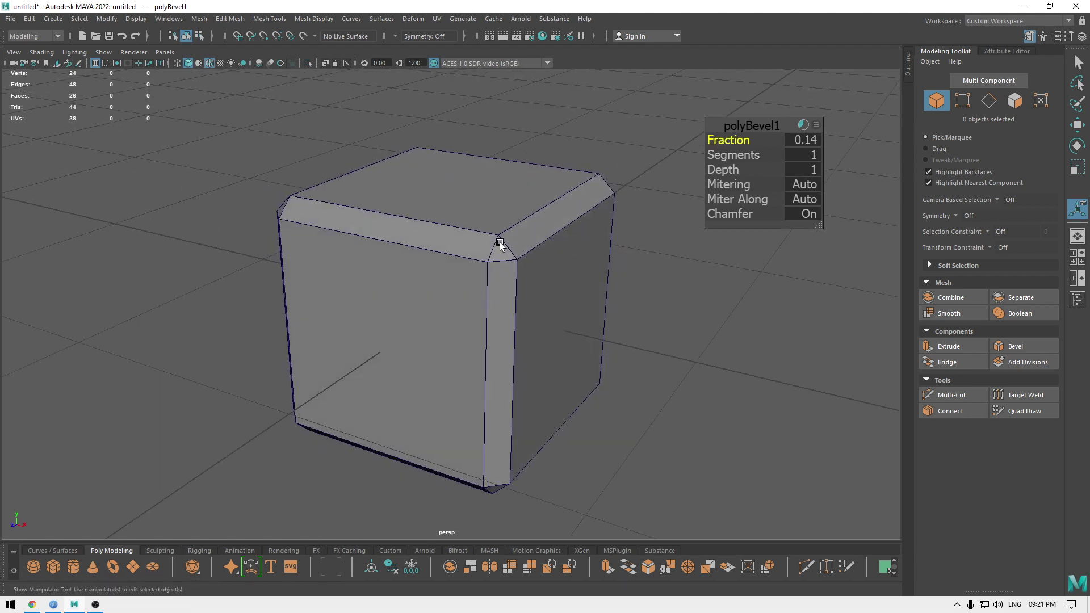
Raise the bevel Segments to 7 and examine the rounded edges
right_click_drag(452, 230, 507, 288, "alt")
right_click_drag(547, 244, 489, 275, "alt")
left_click_drag(489, 275, 585, 297, "alt")
left_click(744, 151)
middle_click_drag(727, 156, 1046, 171)
left_click_drag(619, 250, 459, 189, "alt")
left_click_drag(504, 236, 556, 263, "alt")
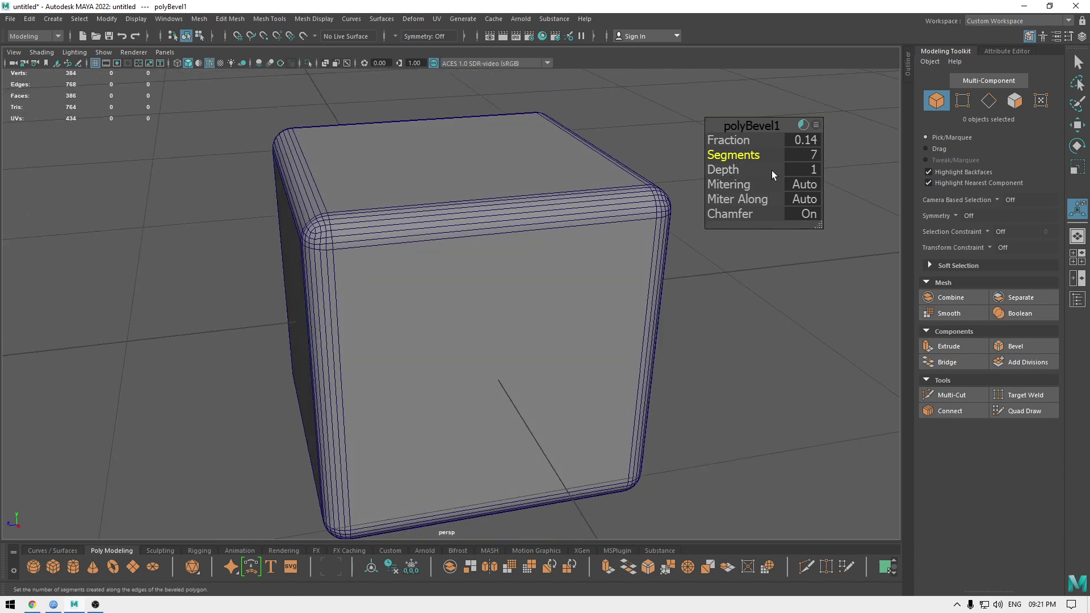
Change the bevel Depth to -1 and check the cube's corners
left_click(732, 169)
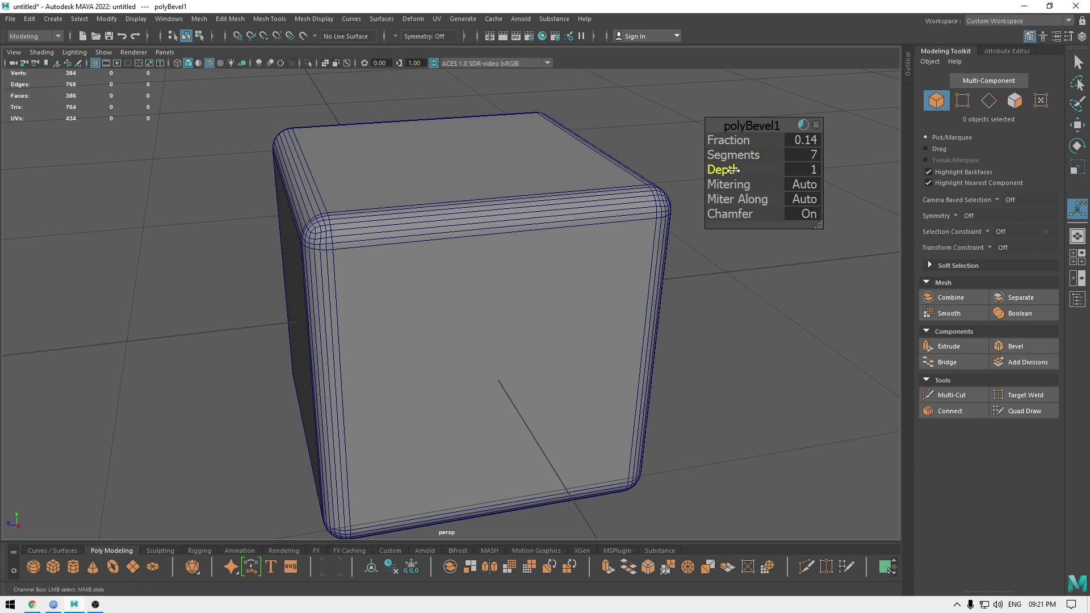
left_click_drag(615, 232, 450, 253, "alt")
right_click_drag(450, 254, 562, 258, "alt")
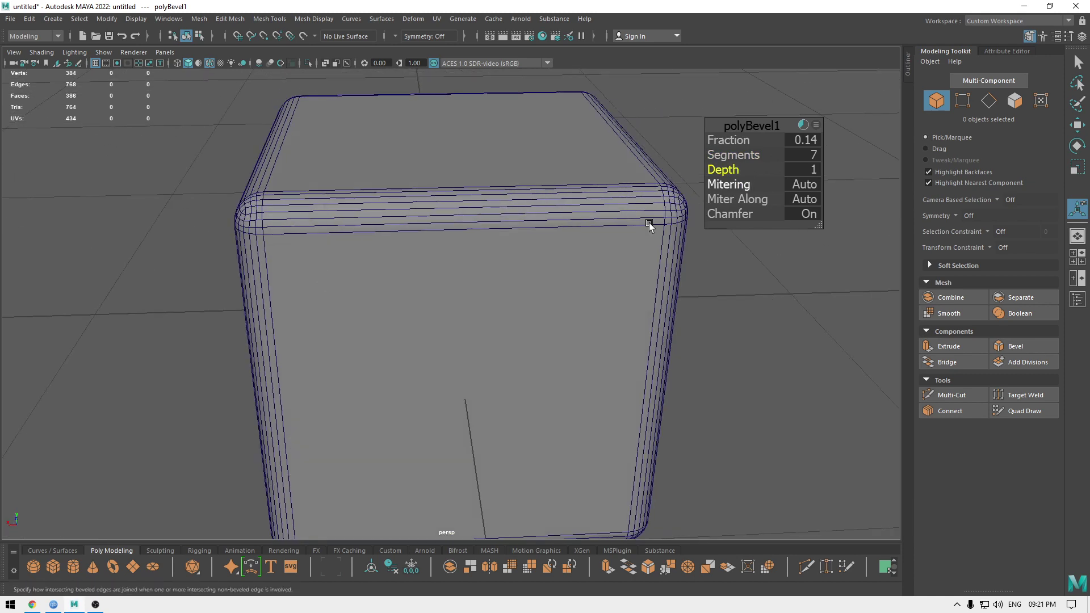
left_click_drag(649, 222, 703, 230, "alt")
middle_click_drag(703, 186, 562, 196)
left_click_drag(494, 273, 511, 256, "alt")
Set the bevel Segments to 4 and turn Chamfer off
left_click(732, 155)
middle_click_drag(732, 155, 561, 165)
left_click_drag(561, 165, 542, 276, "alt")
scroll(533, 365, "up", 4)
left_click(808, 214)
scroll(760, 327, "down", 4)
left_click_drag(603, 204, 644, 241, "alt")
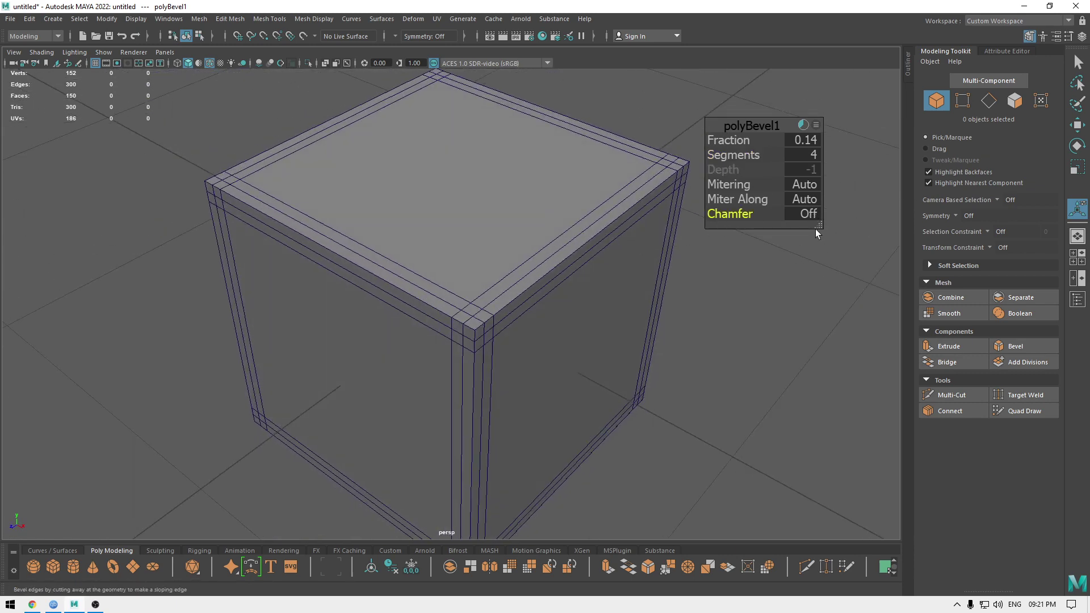
left_click_drag(695, 165, 509, 297, "alt")
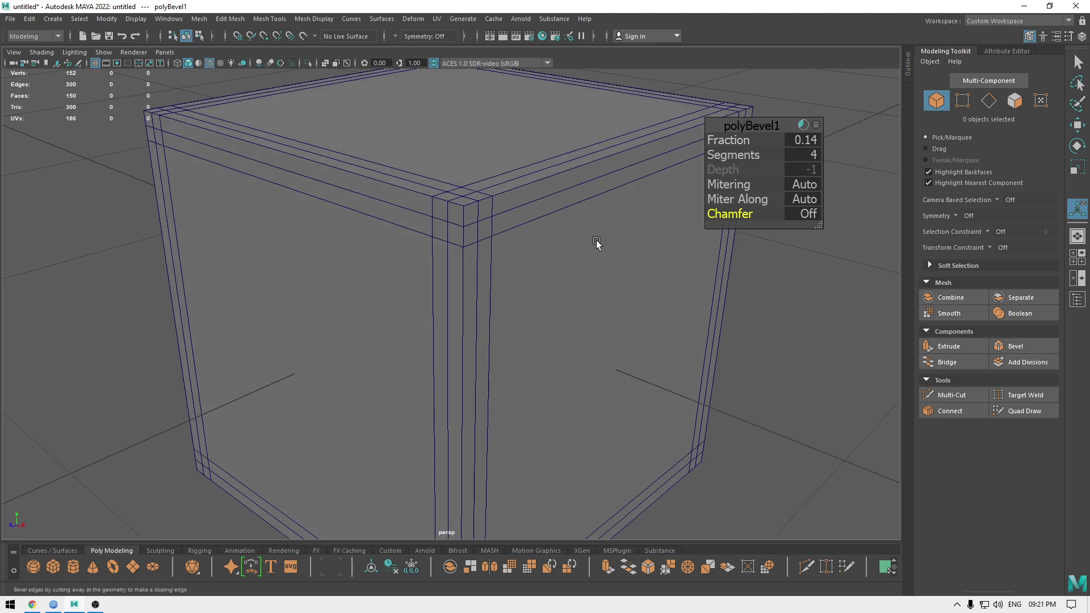
Increase the bevel Segments to 5 and inspect the support edges along the cube's borders
left_click(735, 154)
middle_click_drag(735, 154, 814, 168)
scroll(525, 329, "down", 3)
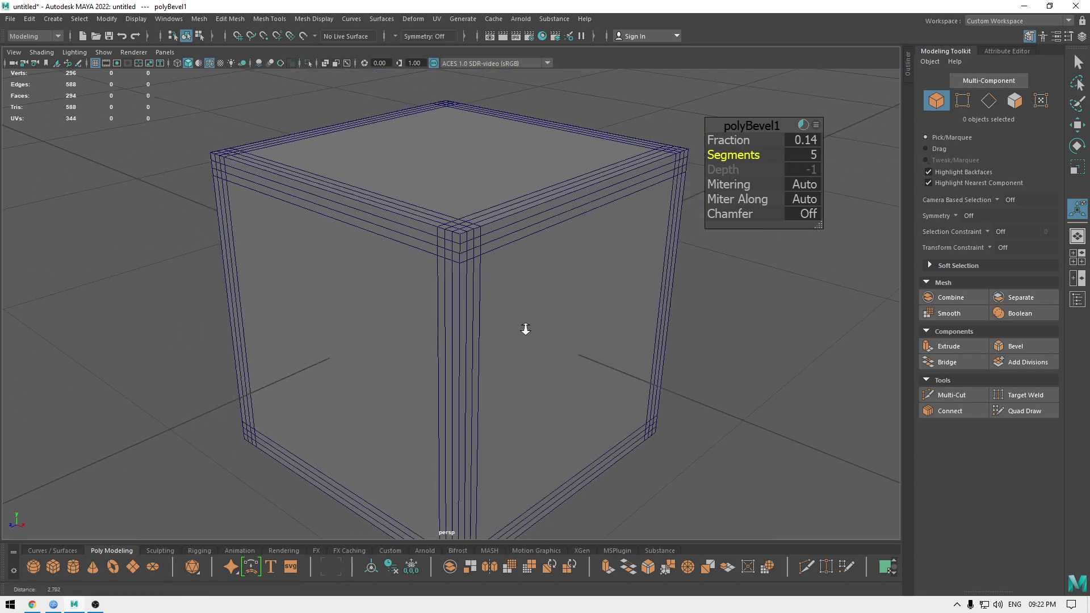
left_click_drag(525, 329, 488, 301, "alt")
left_click_drag(569, 333, 609, 330, "alt")
Set the bevel Segments to 1 and Fraction to 0.11, and finish editing the bevel
middle_click_drag(745, 155, 559, 171)
middle_click_drag(744, 140, 710, 140)
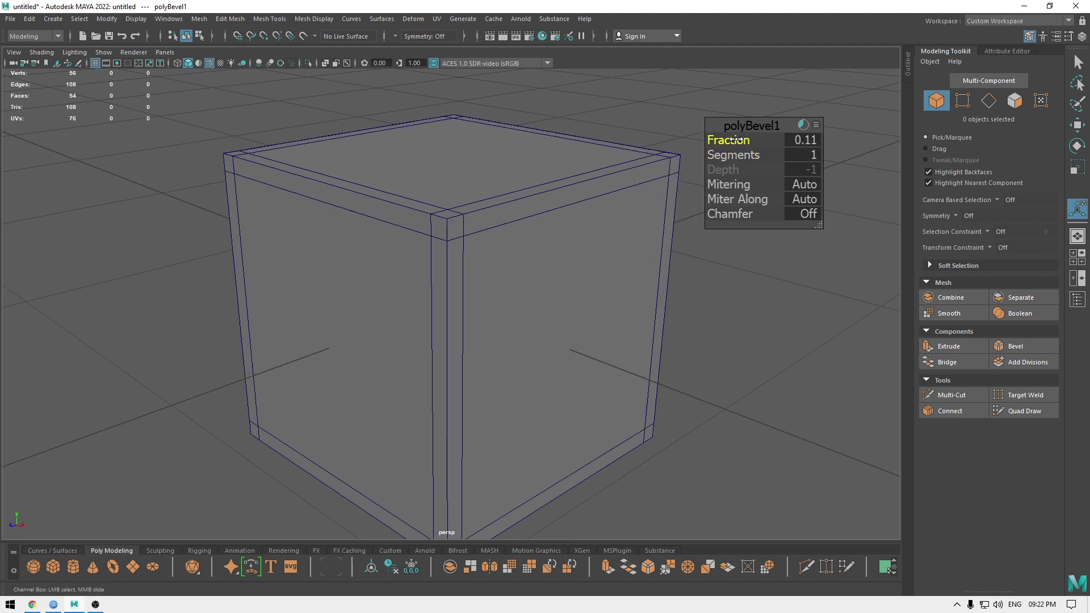
scroll(648, 227, "down", 2)
key("w")
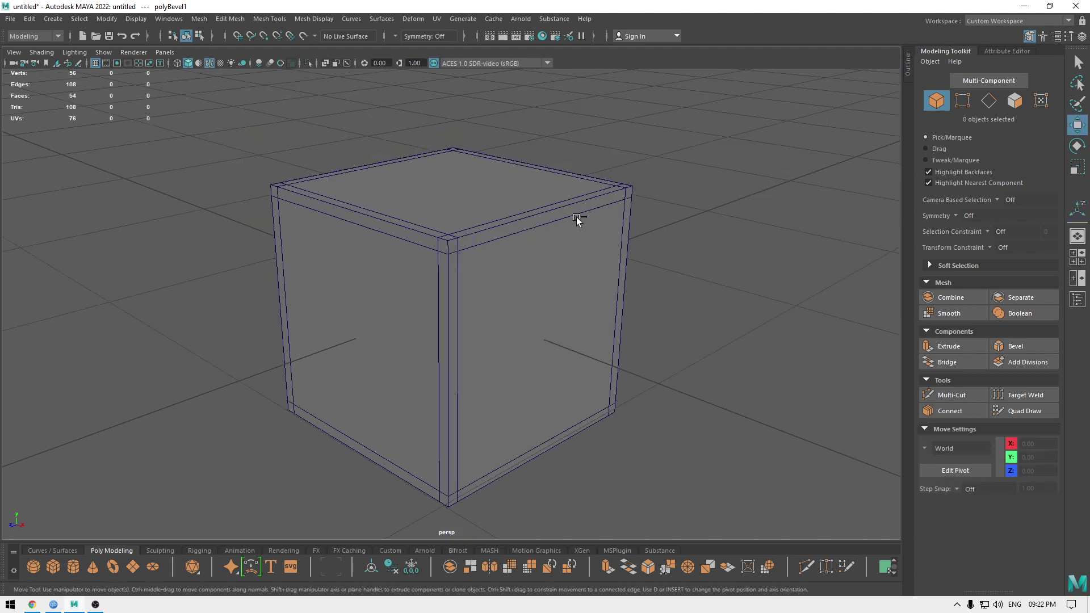
Start a new scene without saving, create a polygon cube, and frame it in the view
key("ctrl+n")
key("n")
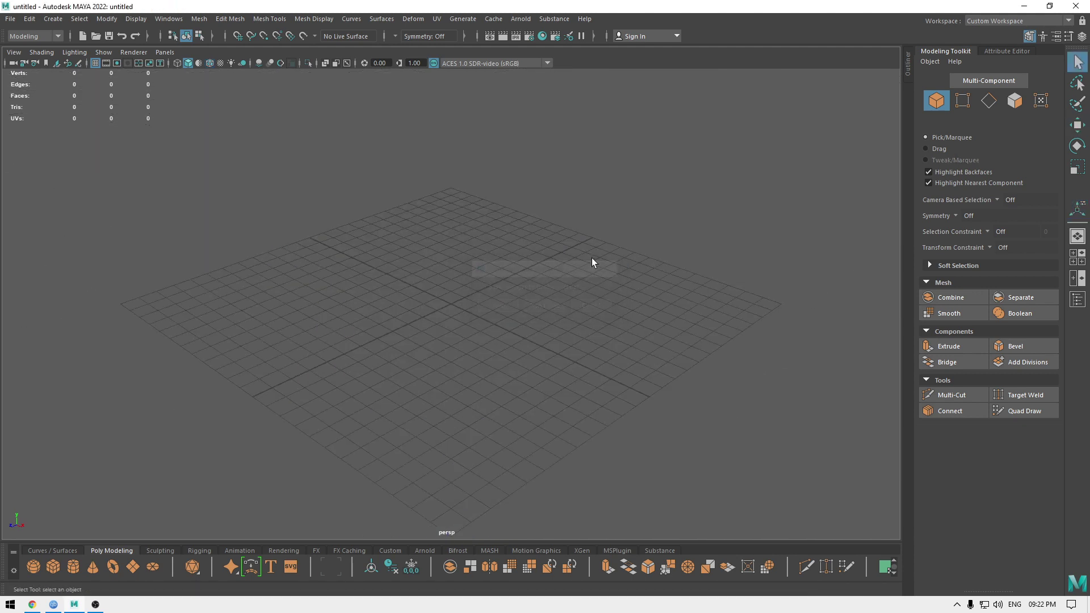
right_click_drag(556, 241, 547, 271, "shift")
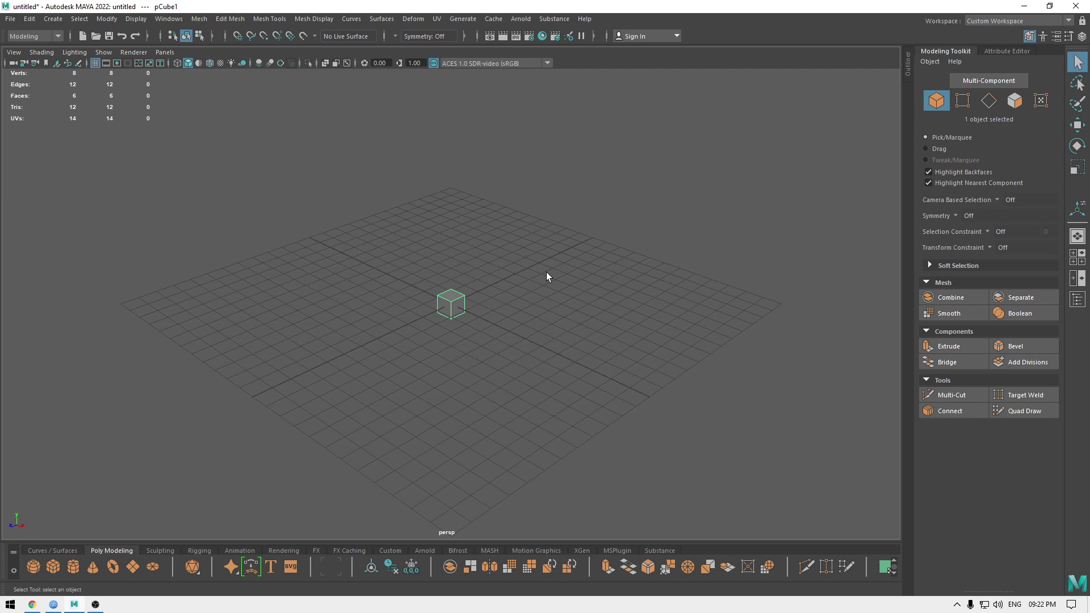
key("f")
mouse_move(546, 271)
left_mouse_down("alt")
mouse_move(586, 345)
mouse_move(546, 255)
left_mouse_up("alt")
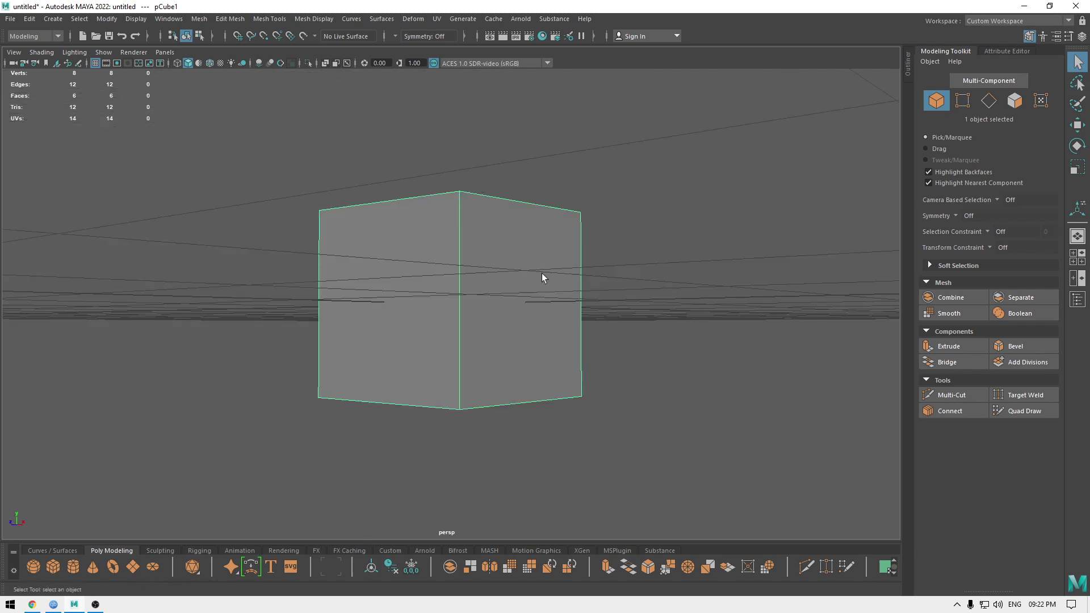
Preview the new cube in smooth mesh display and return it to the unsmoothed display
left_click_drag(625, 326, 509, 260, "alt")
key("3")
key("1")
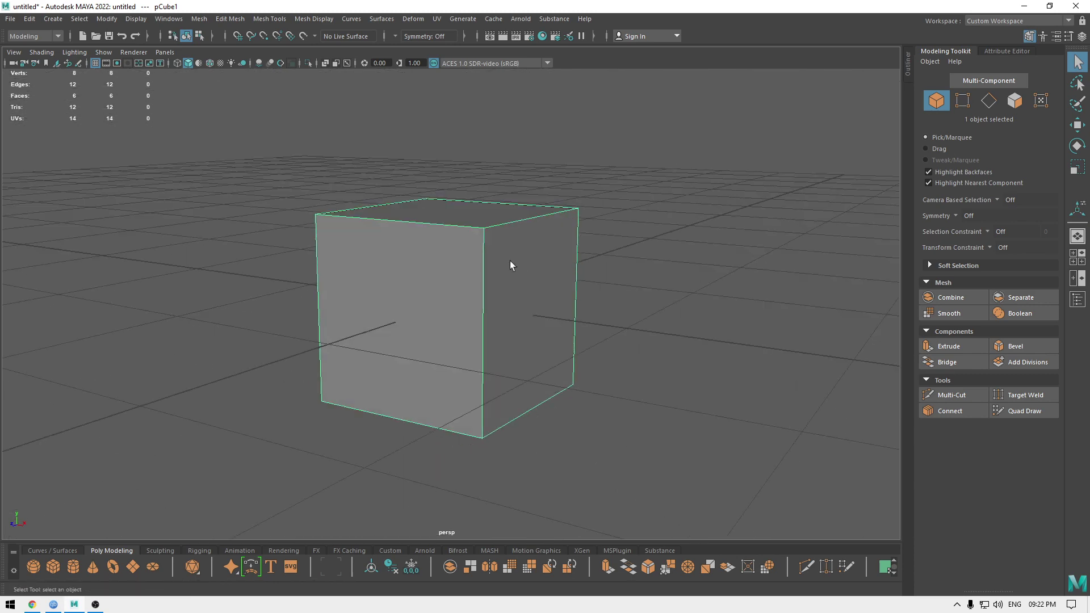
Insert five edge loops close to the cube's edges with the Insert Edge Loop tool
scroll(510, 257, "up", 3)
right_click_drag(510, 255, 440, 271, "shift")
left_click(494, 214)
left_click_drag(495, 214, 469, 248, "alt")
left_click(438, 254)
left_click(621, 209)
left_click(437, 492)
left_click(446, 253)
left_click_drag(477, 300, 427, 329, "alt")
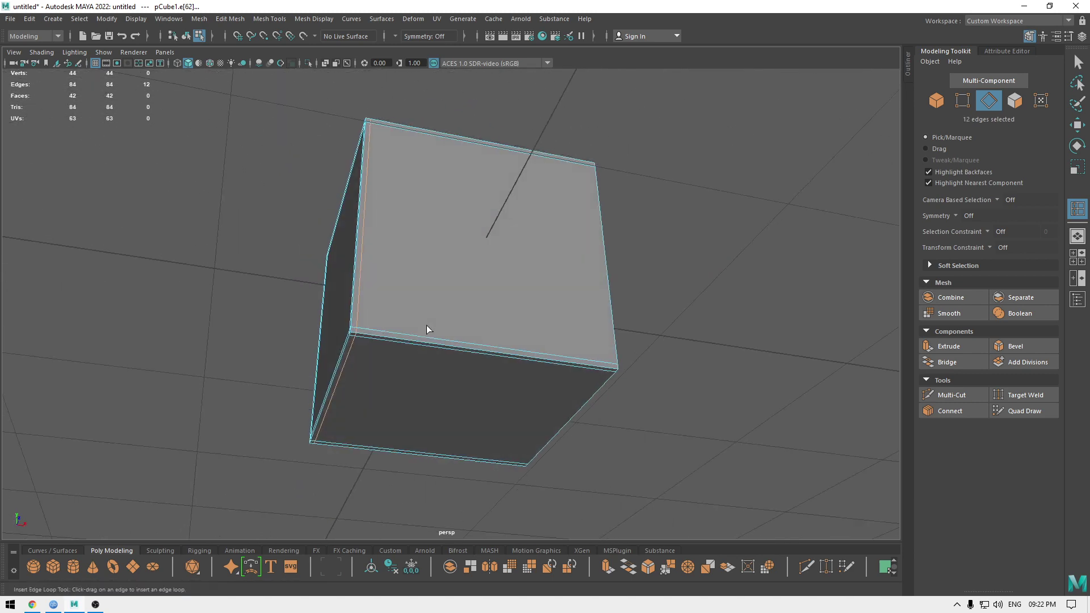
Return to object mode, check the cube in wireframe, and display it shaded with smooth mesh preview
key("w")
right_click_drag(428, 326, 547, 218)
key("4")
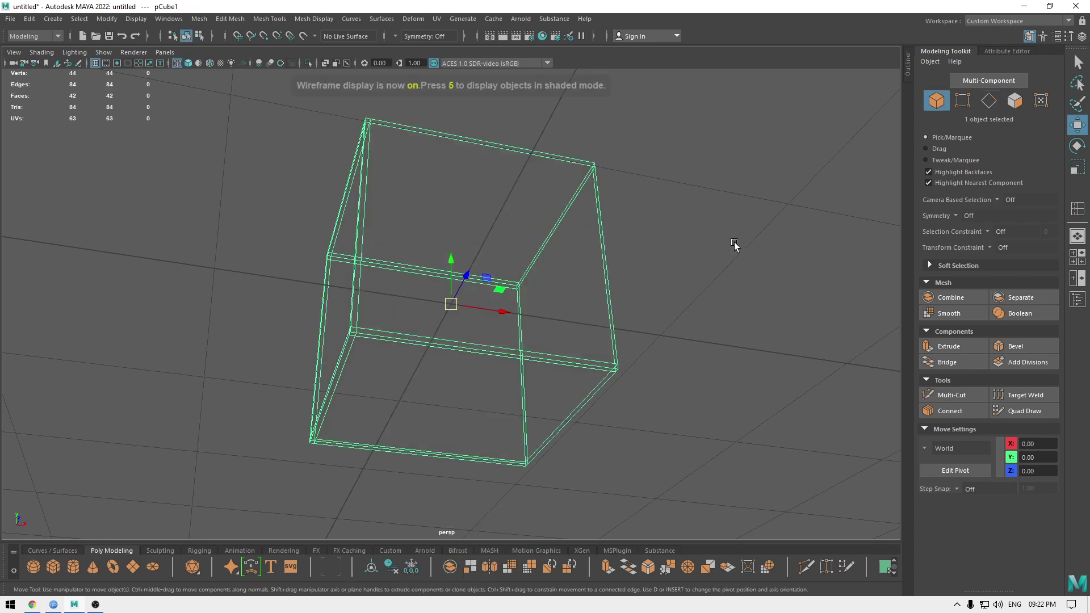
key("3")
key("5")
mouse_move(661, 250)
left_mouse_down("alt")
mouse_move(555, 282)
mouse_move(625, 336)
mouse_move(715, 299)
mouse_move(694, 368)
mouse_move(647, 319)
left_mouse_up("alt")
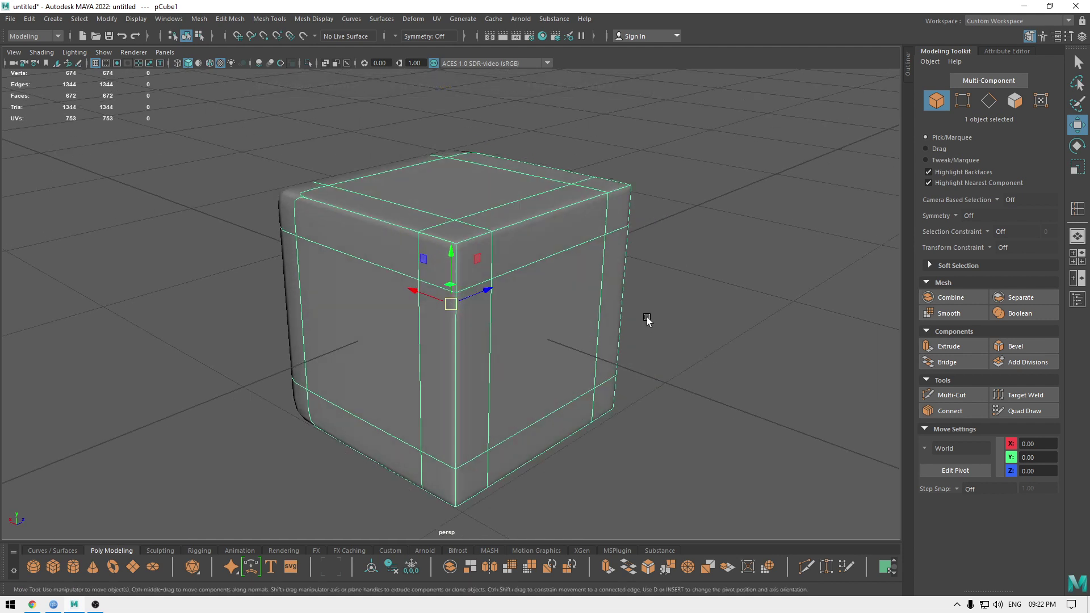
Undo the object selection and the last inserted edge loop, keeping the smooth preview
key("ctrl+z")
key("ctrl+z")
key("ctrl+z")
key("ctrl+z")
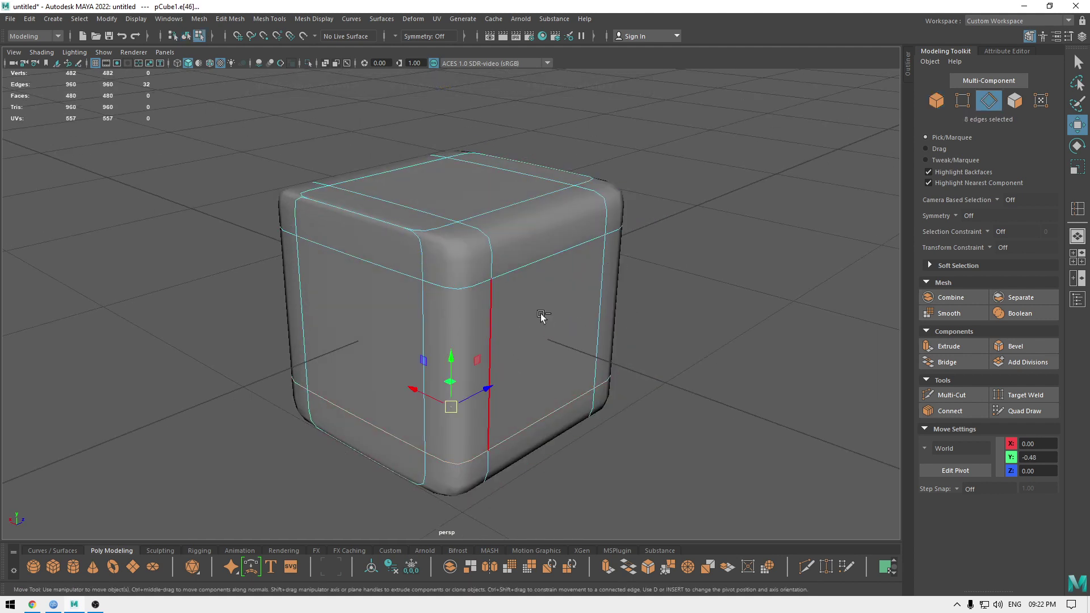